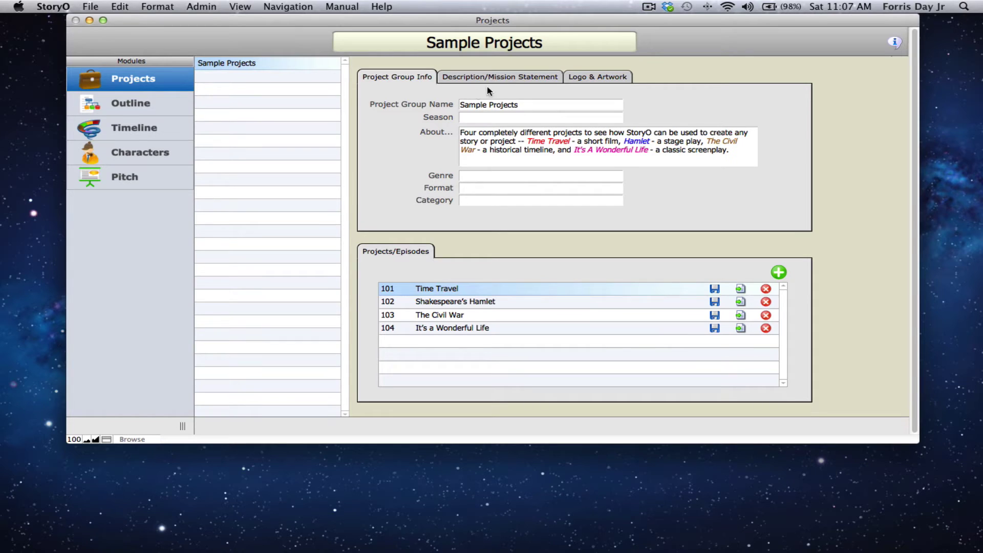
# - Review the Sample Projects group's description, mission statement and logo pages, and return to its general information
pyautogui.click(526, 82)
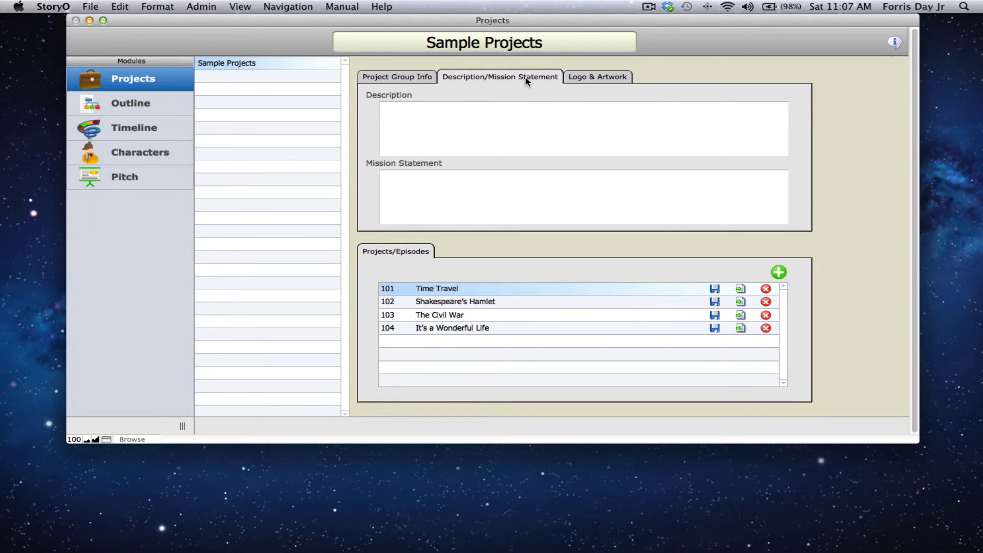
pyautogui.click(591, 82)
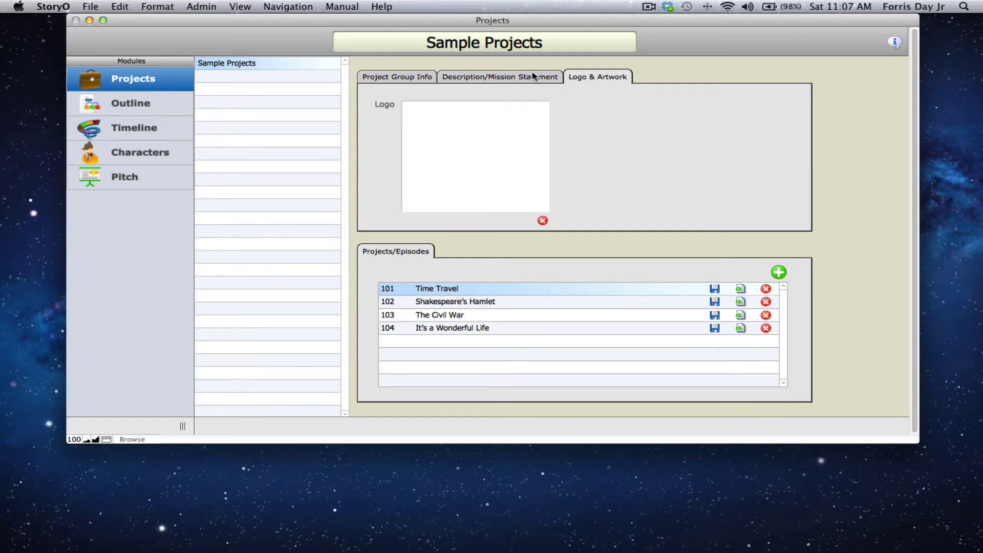
pyautogui.click(412, 79)
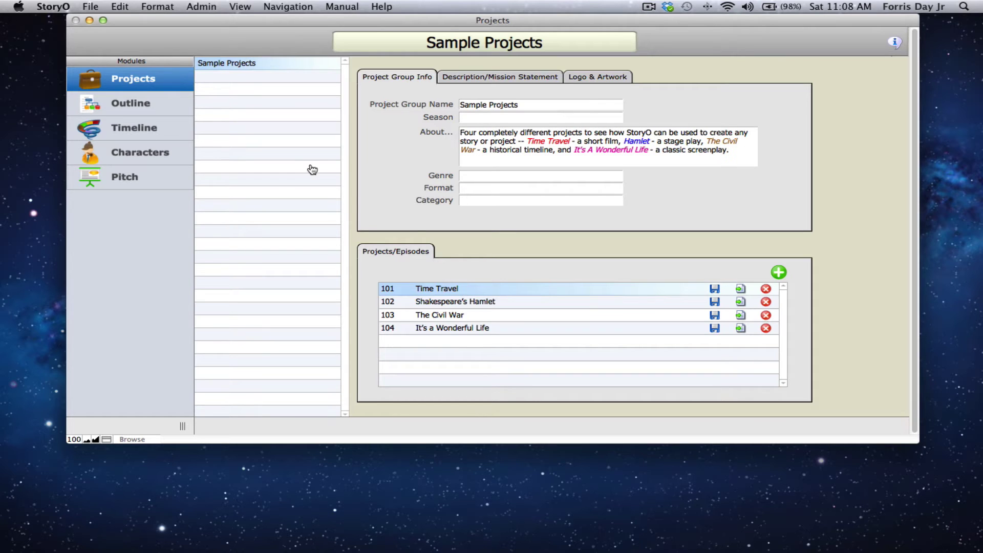
# - Open the outline of It's a Wonderful Life and review its Conflict Character, Theme, One Line and Love Interest categories
pyautogui.click(456, 333)
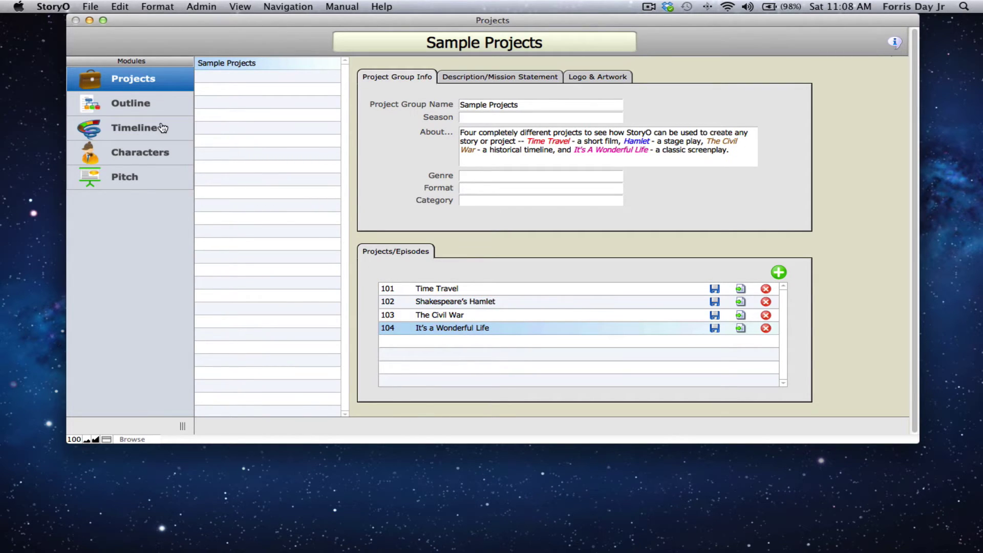
pyautogui.click(137, 106)
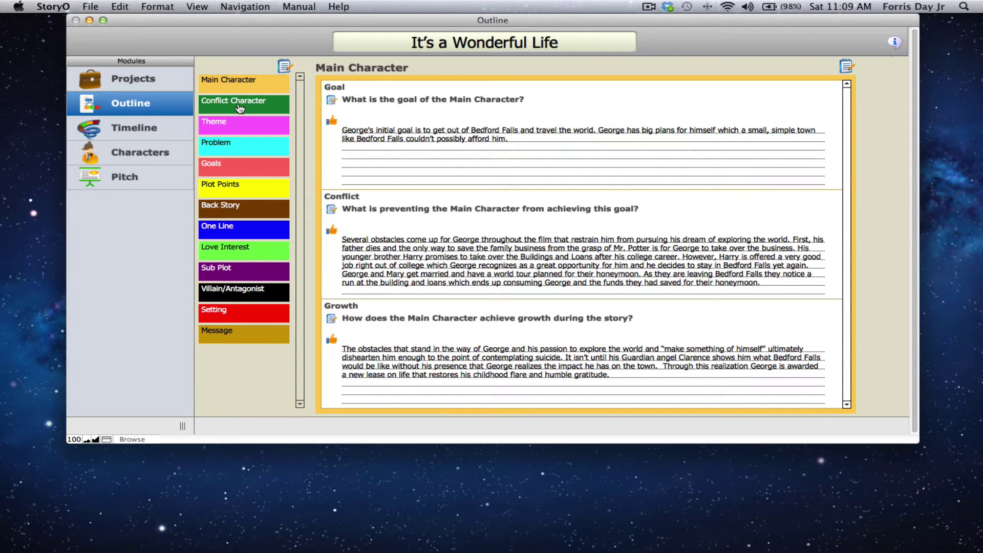
pyautogui.click(239, 107)
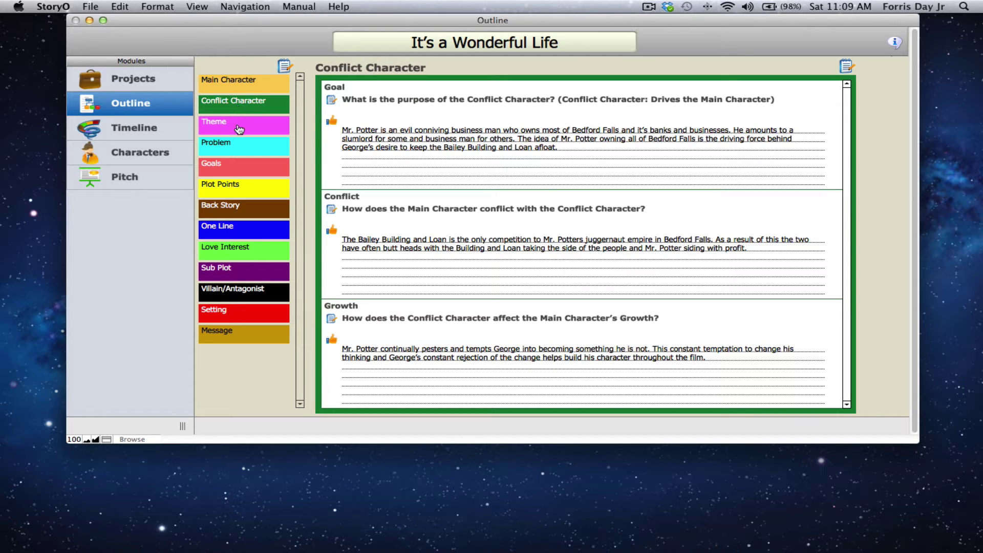
pyautogui.click(239, 129)
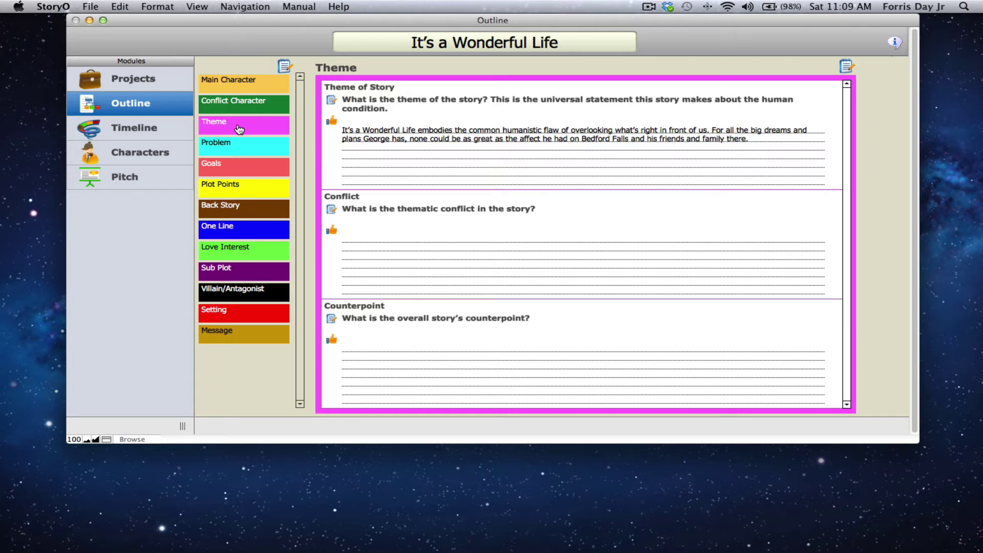
pyautogui.click(242, 234)
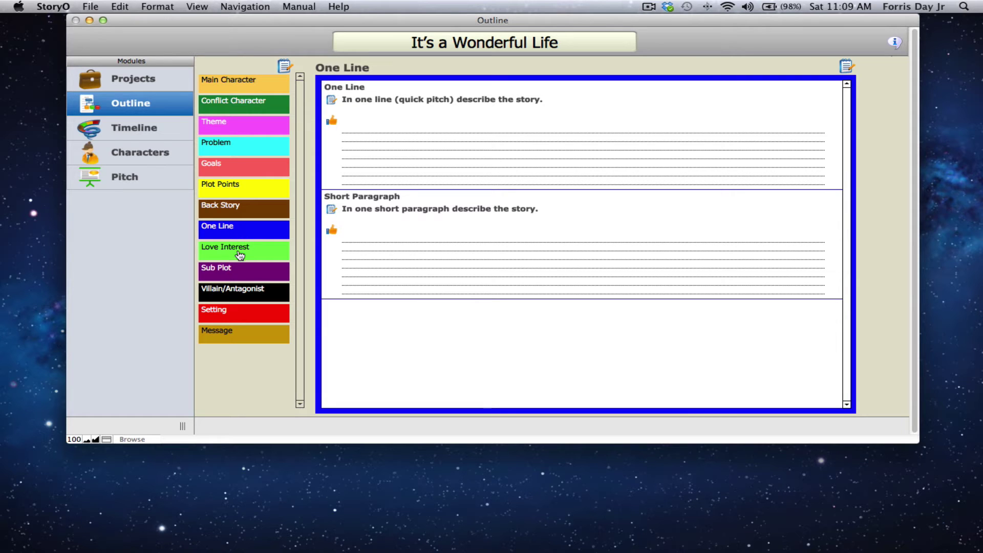
pyautogui.click(239, 253)
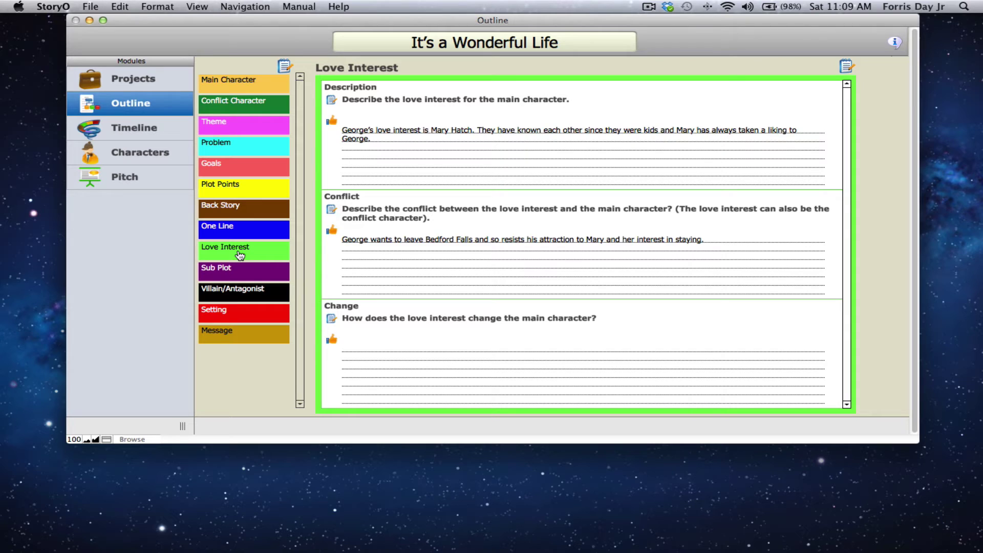
# - Show the timeline's Bedford Falls, 1919 segment and slightly enlarge the index cards in its Universe sequence
pyautogui.click(131, 132)
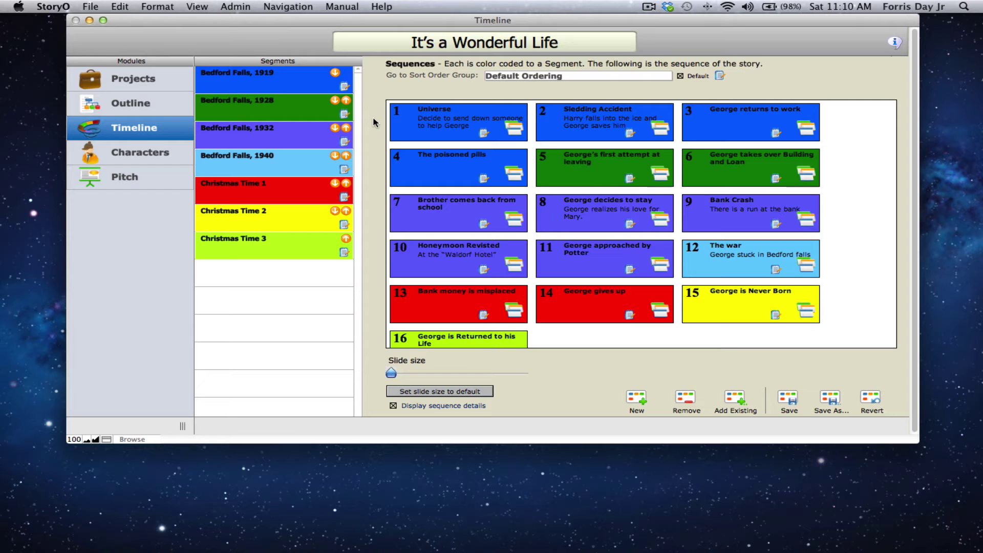
pyautogui.click(279, 84)
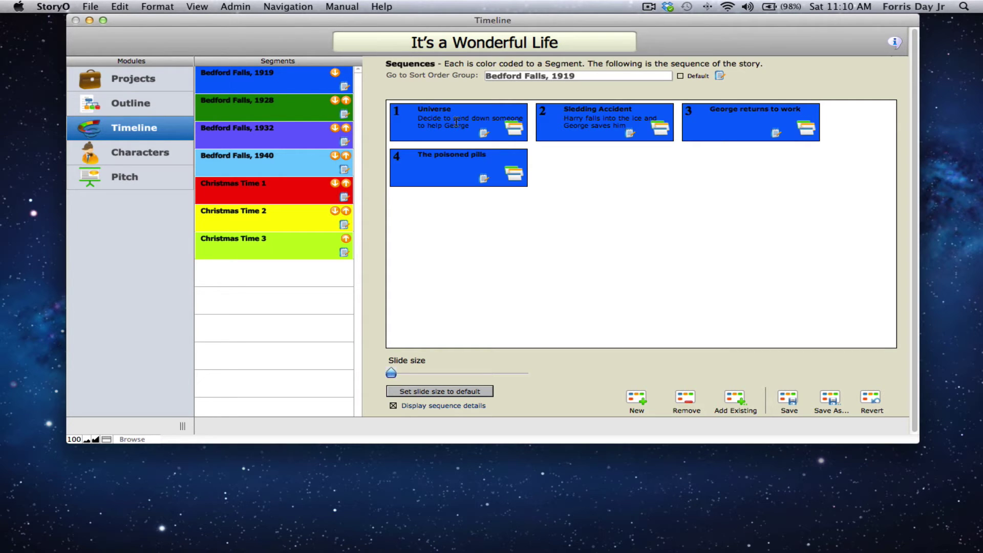
pyautogui.click(515, 130)
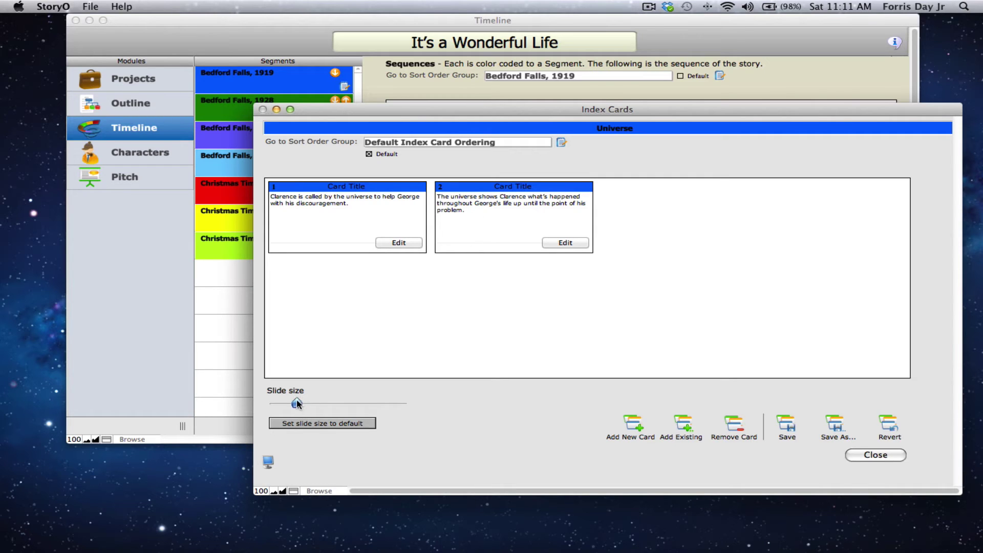
pyautogui.moveTo(296, 404)
pyautogui.mouseDown()
pyautogui.moveTo(332, 408)
pyautogui.moveTo(309, 408)
pyautogui.mouseUp()
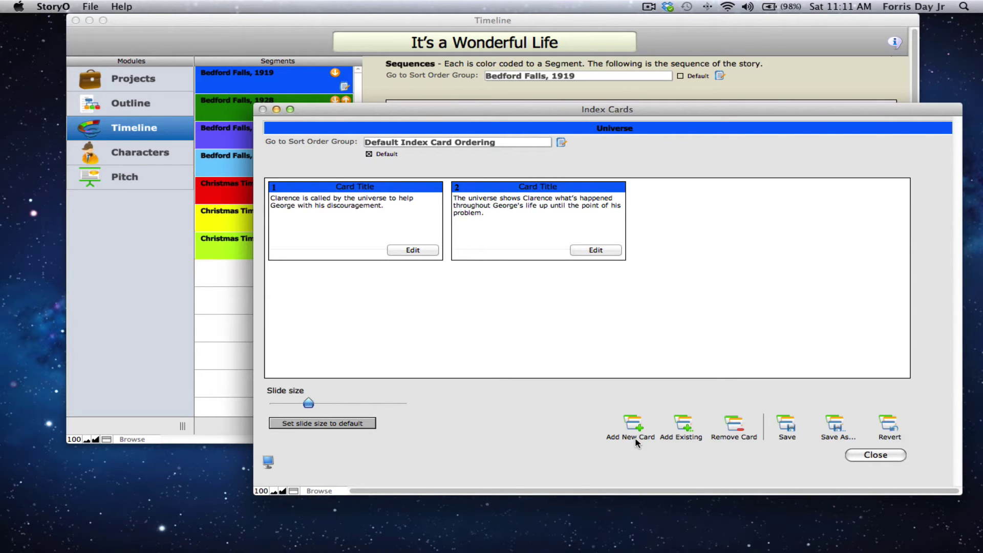
pyautogui.click(877, 456)
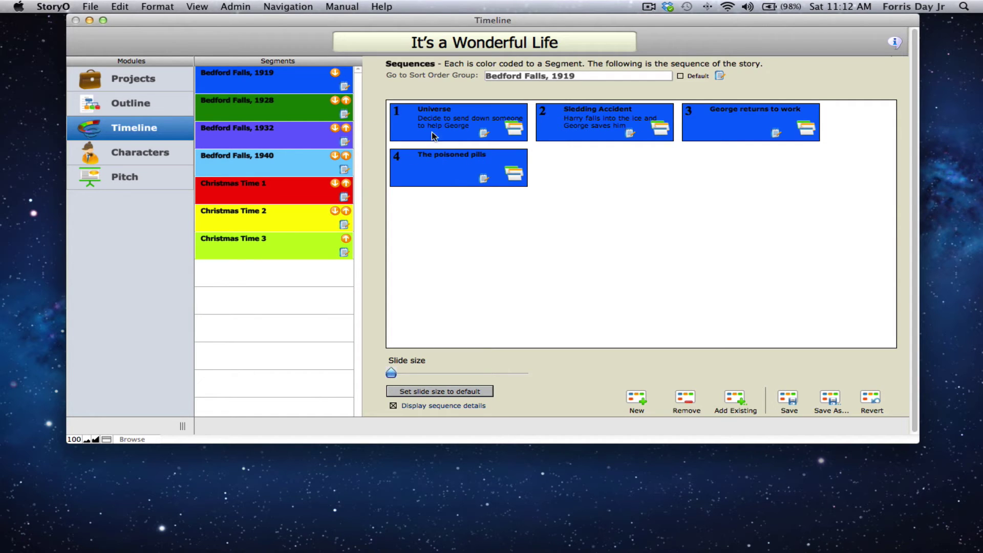
# - Examine the index cards of the sequence George's first attempt at leaving in the Bedford Falls, 1928 segment
pyautogui.click(268, 116)
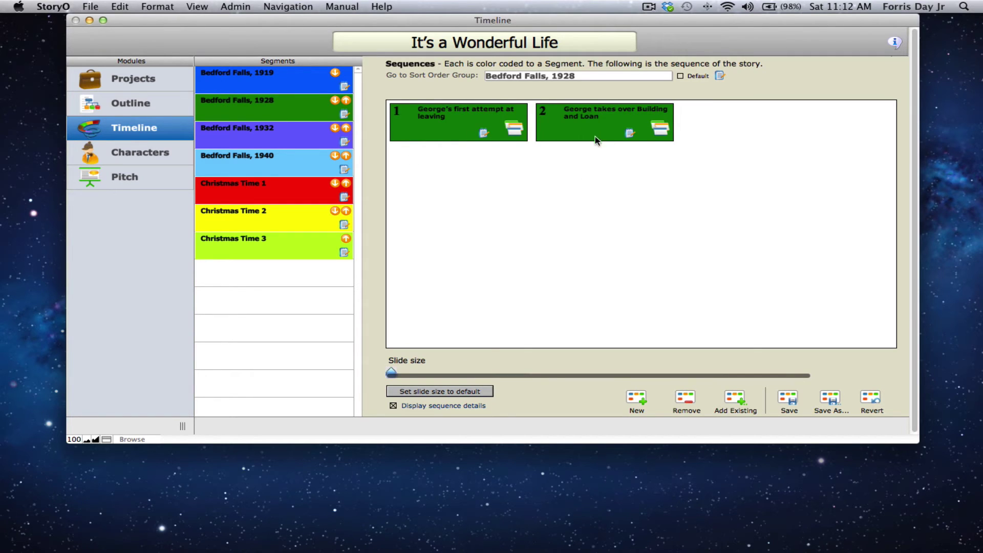
pyautogui.click(513, 131)
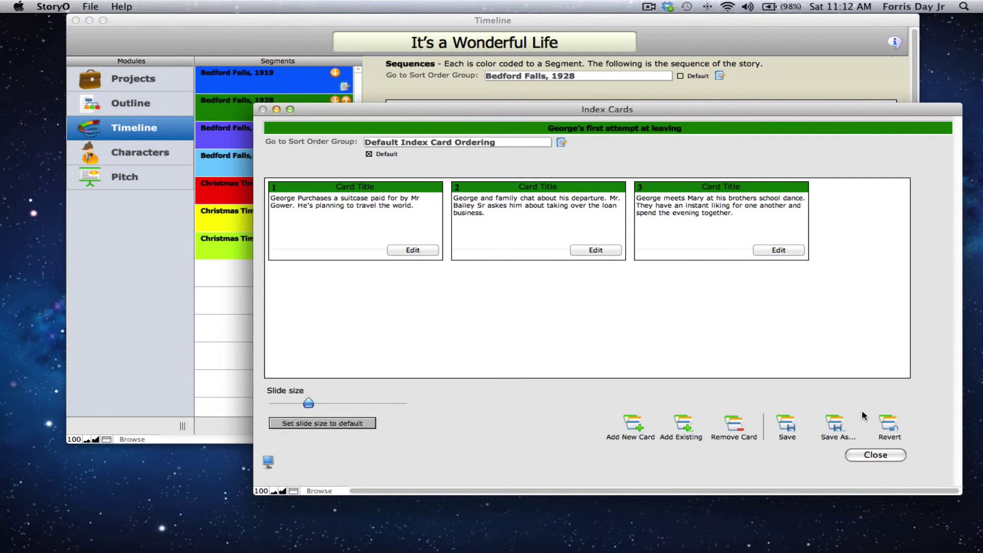
pyautogui.click(874, 459)
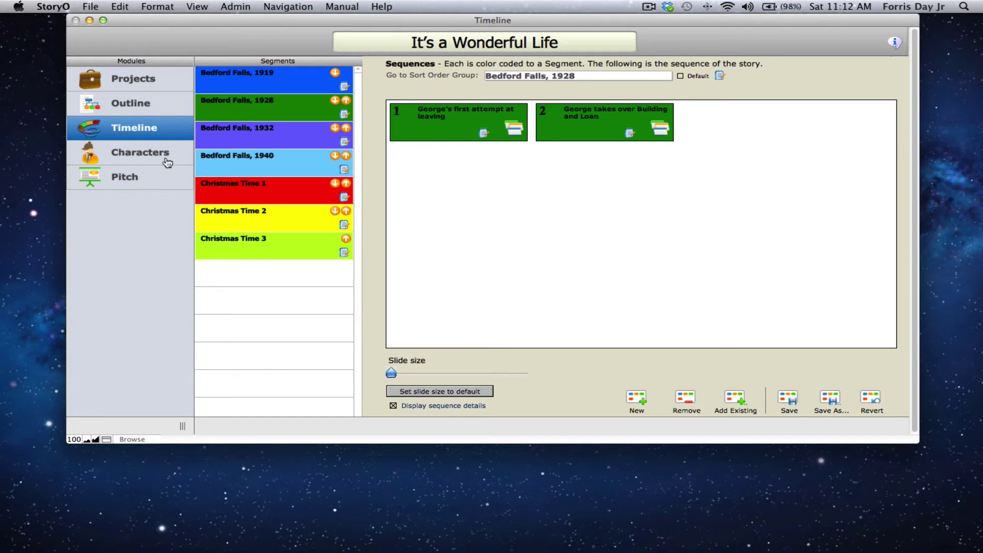
# - Go to the characters without saving the sequence order and review George Bailey's family, education, profession and conflict details
pyautogui.click(141, 154)
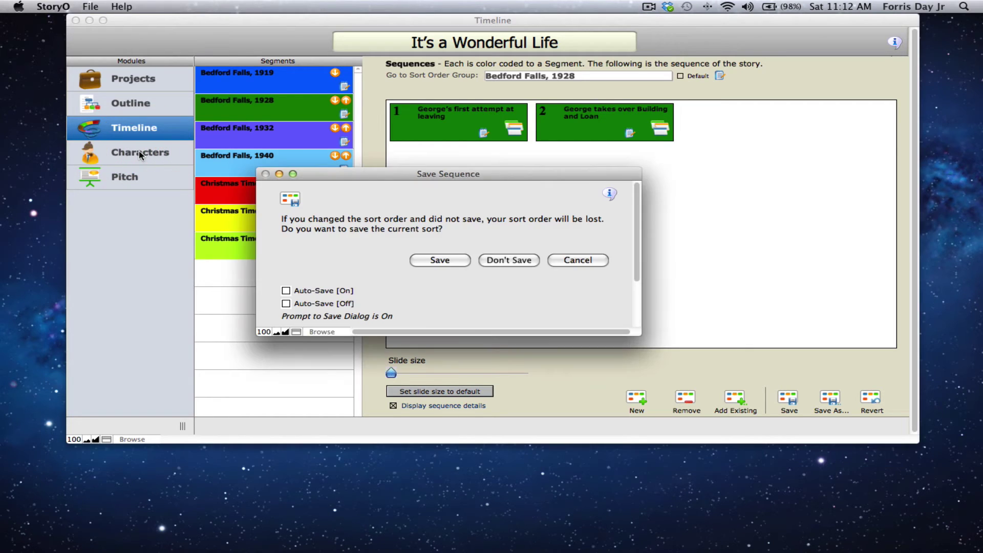
pyautogui.click(515, 263)
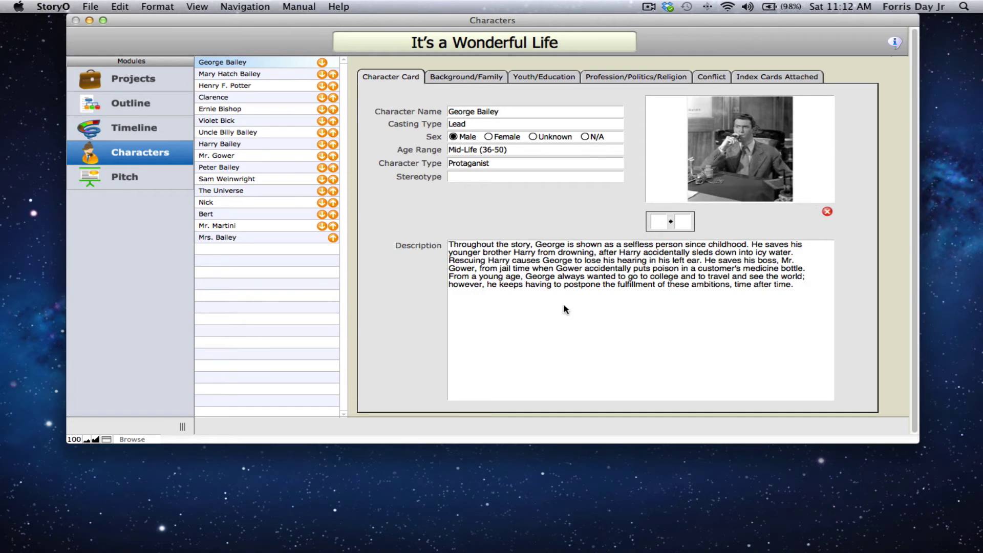
pyautogui.click(466, 78)
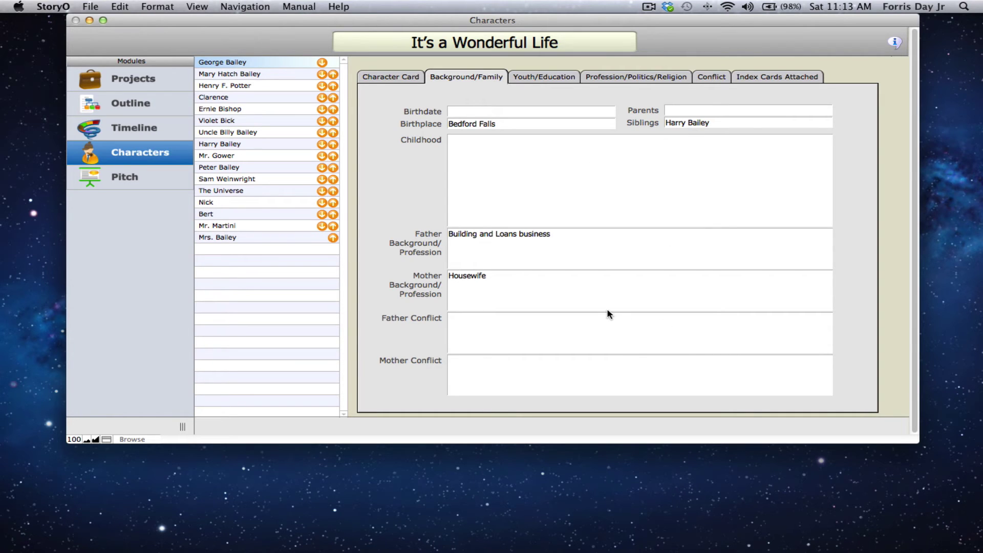
pyautogui.click(543, 78)
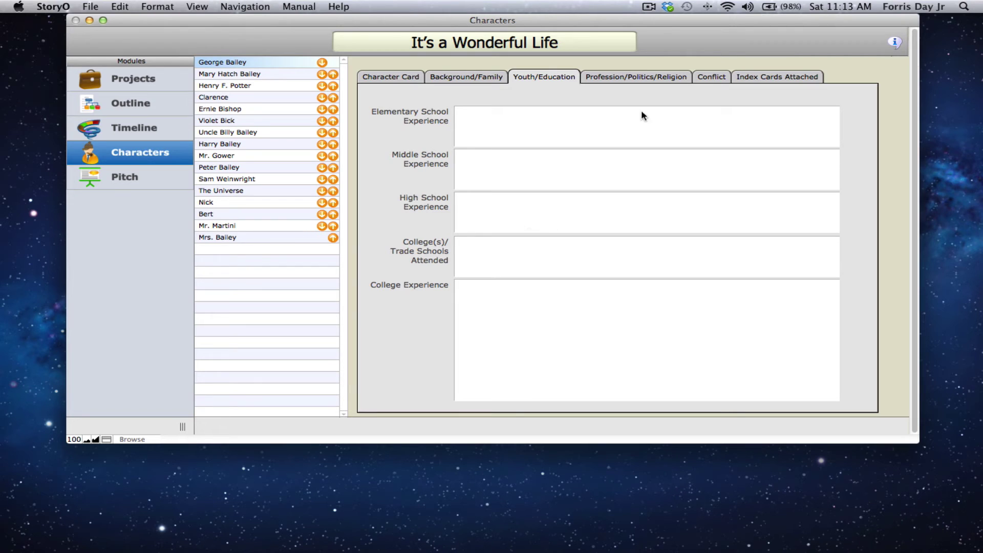
pyautogui.click(646, 78)
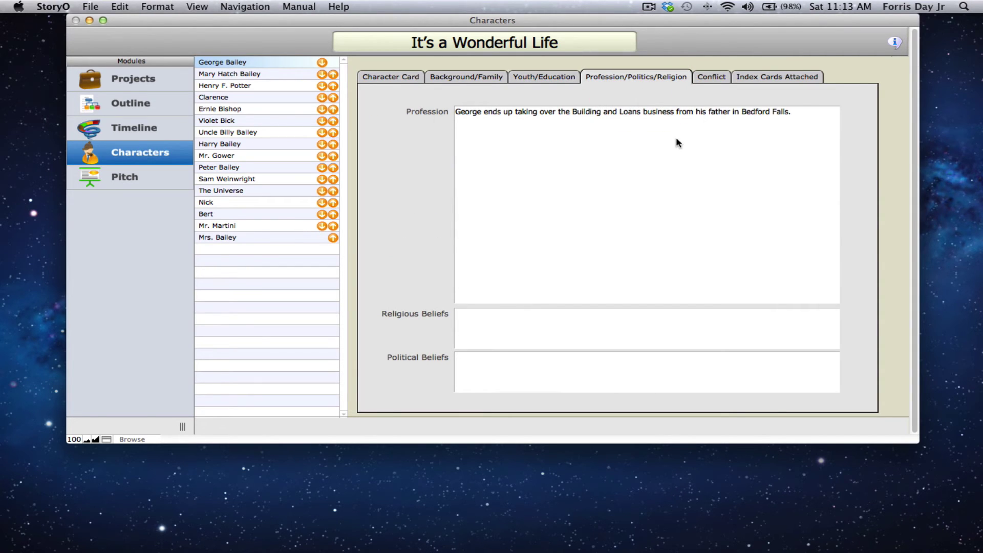
pyautogui.click(717, 80)
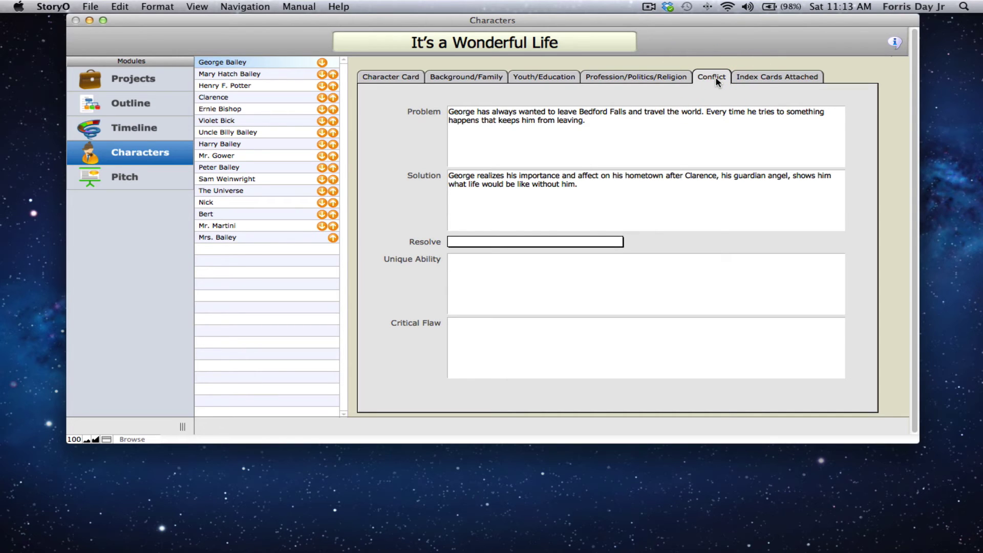
# - Look through all the index cards attached to George Bailey
pyautogui.click(775, 80)
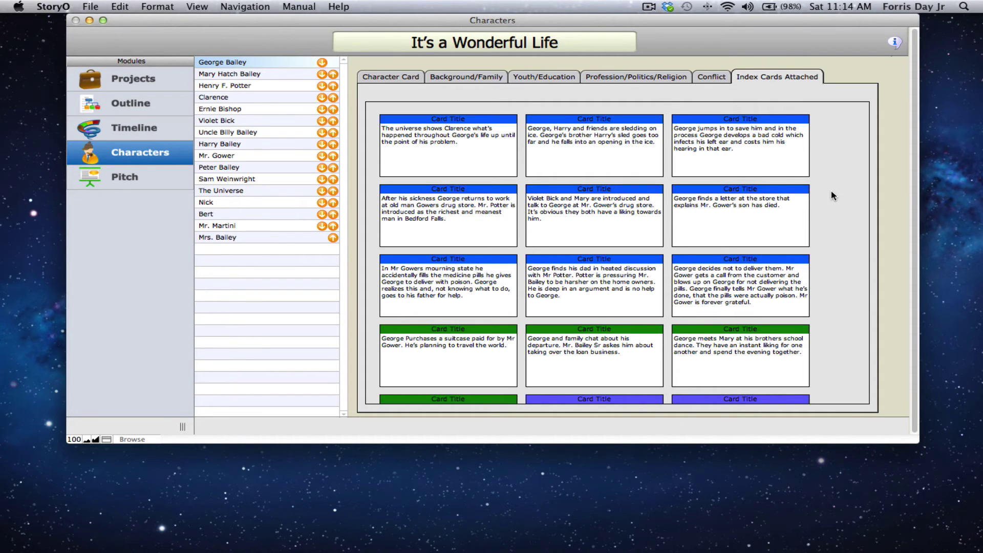
pyautogui.scroll(-10, 832, 191)
pyautogui.scroll(-10, 831, 195)
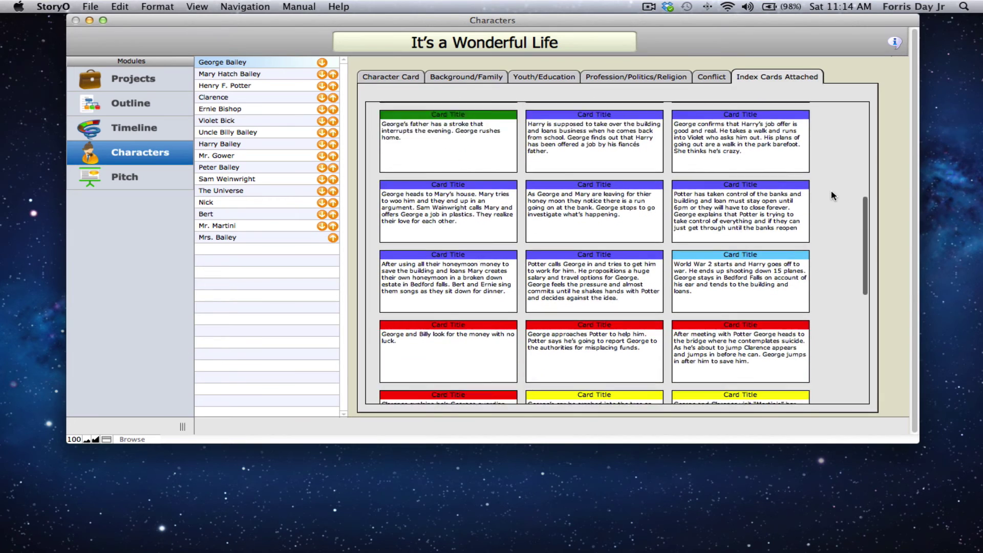
pyautogui.scroll(-6, 831, 194)
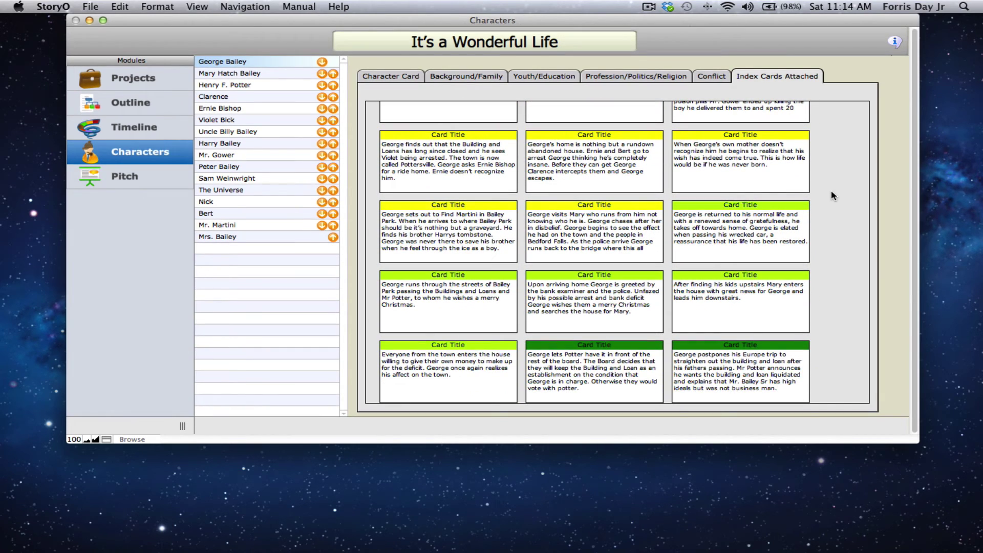
pyautogui.scroll(9, 831, 195)
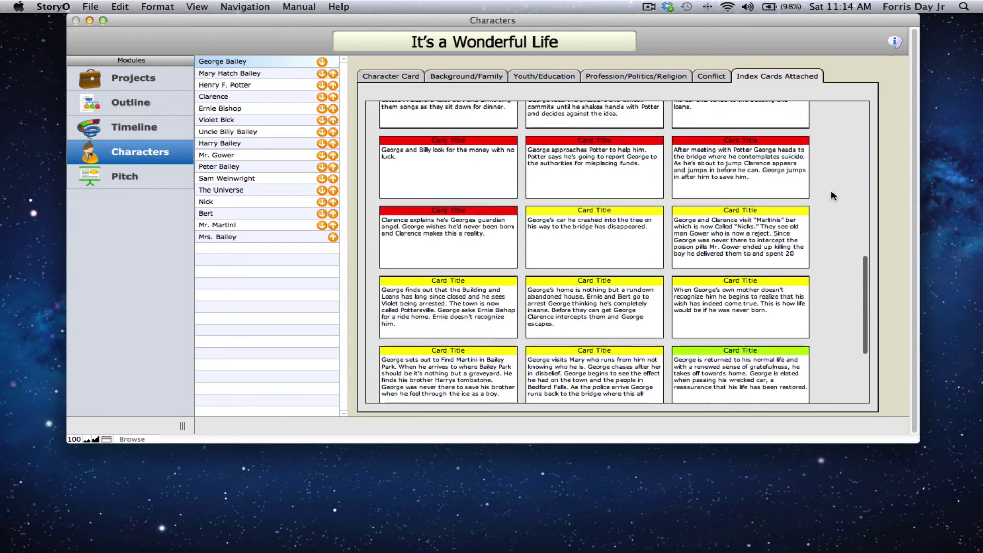
pyautogui.scroll(9, 831, 195)
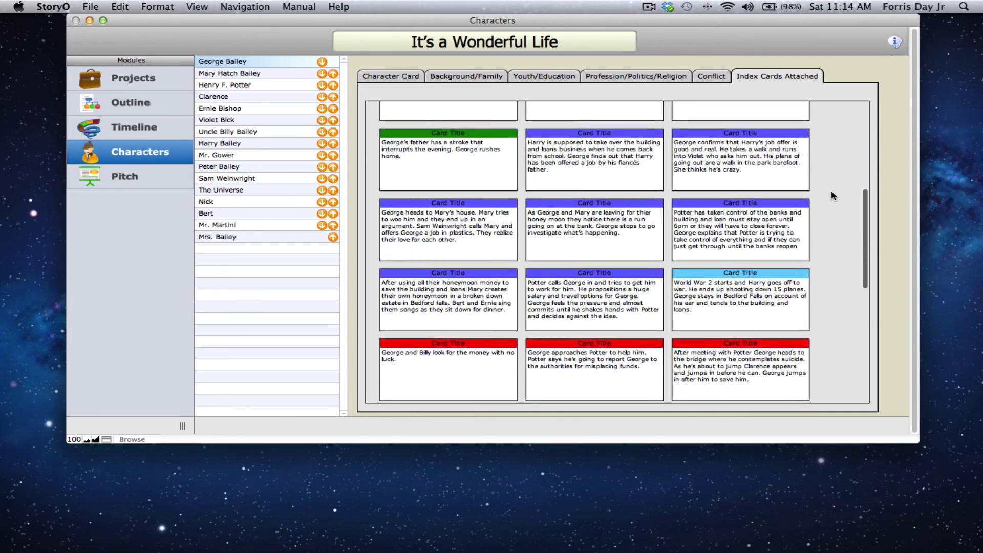
pyautogui.scroll(8, 831, 195)
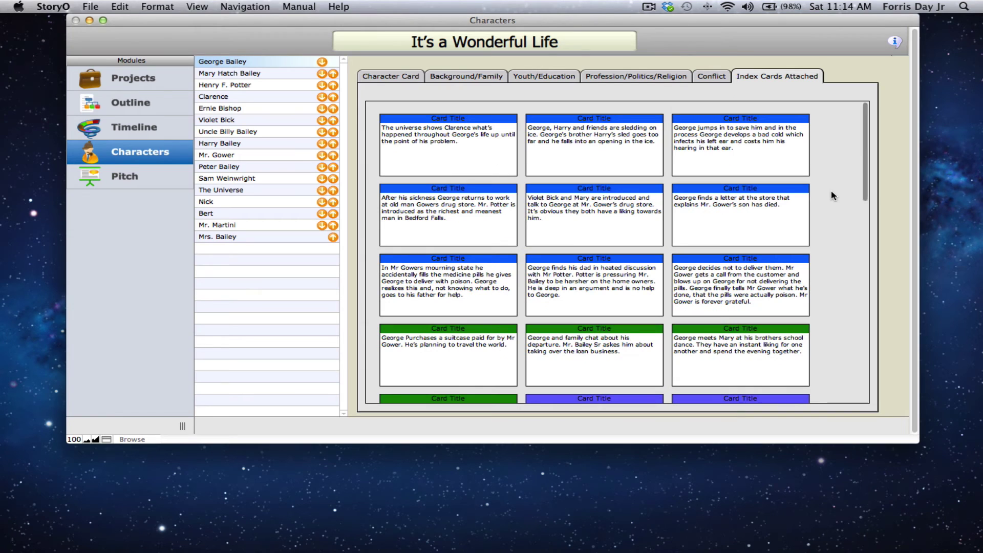
# - View the character cards of George Bailey, Mary Hatch Bailey and Henry F. Potter
pyautogui.click(398, 78)
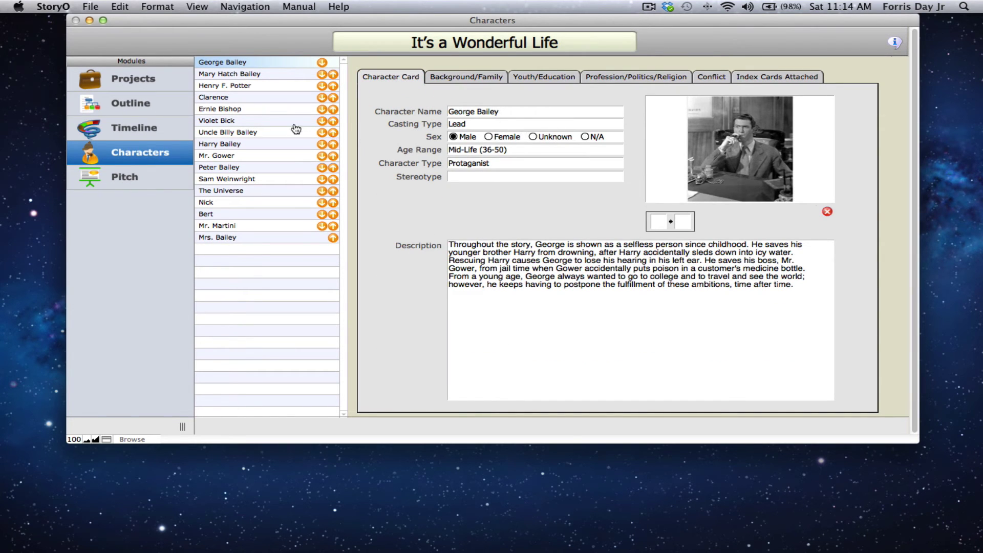
pyautogui.click(236, 75)
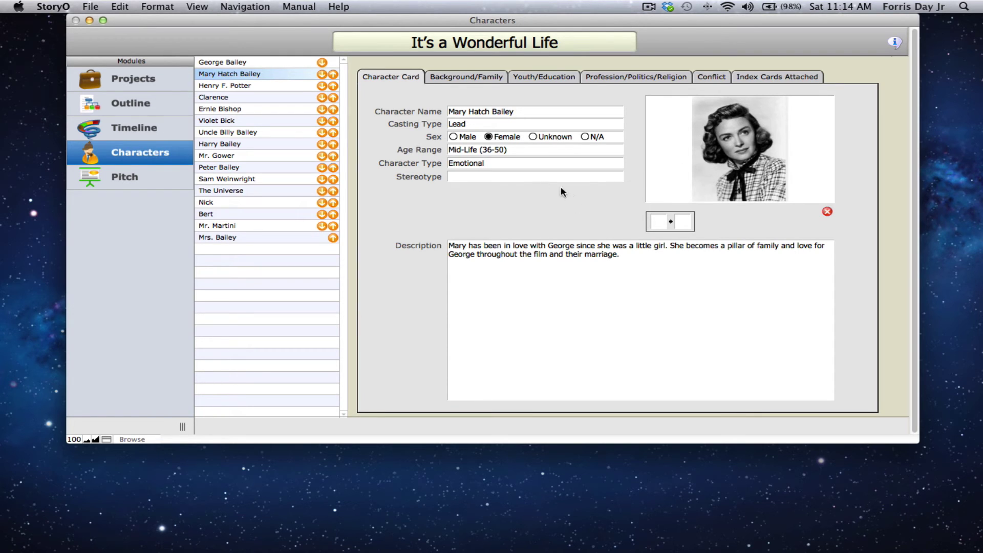
pyautogui.click(238, 87)
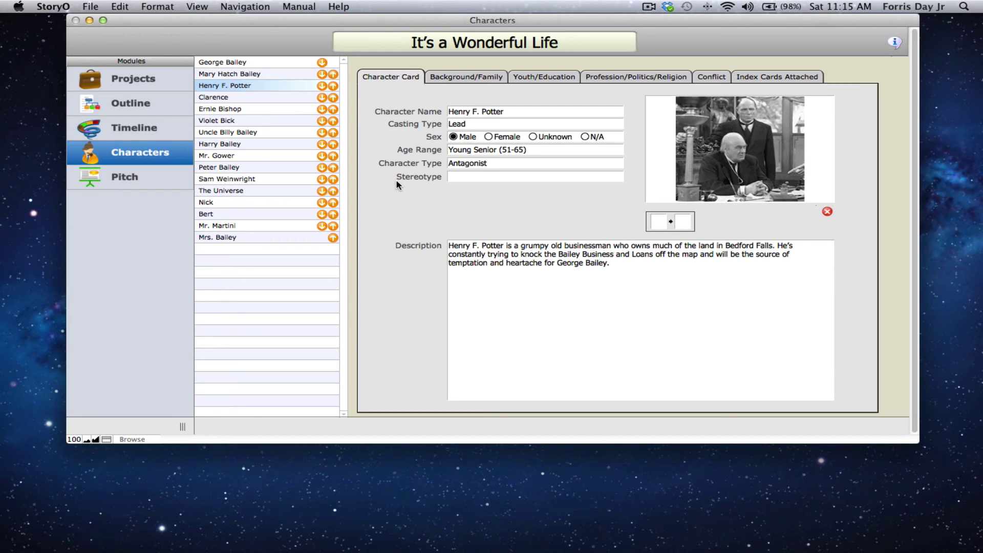
# - Check the pitch slide layout of It's a Wonderful Life, and select the Time Travel project among the sample projects
pyautogui.click(126, 182)
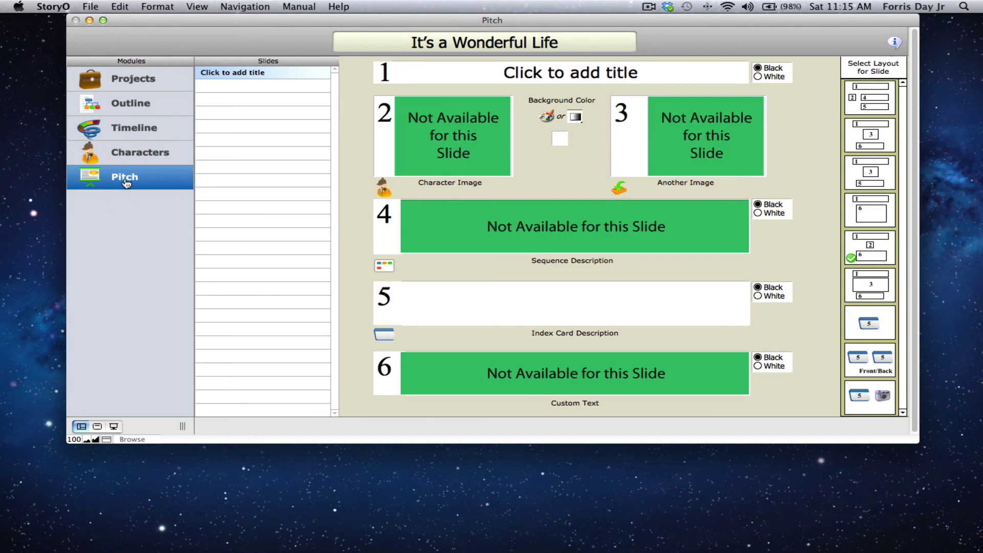
pyautogui.click(137, 82)
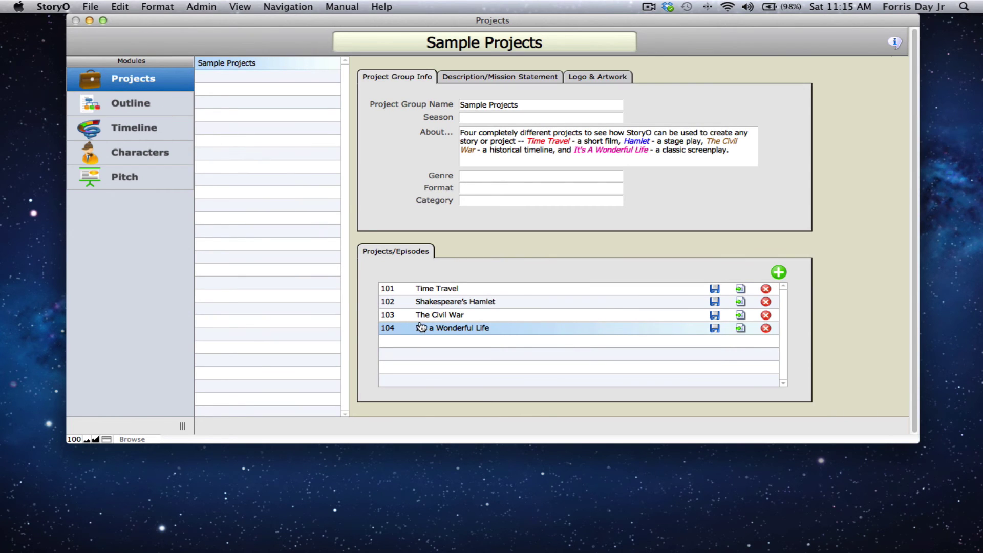
pyautogui.click(428, 293)
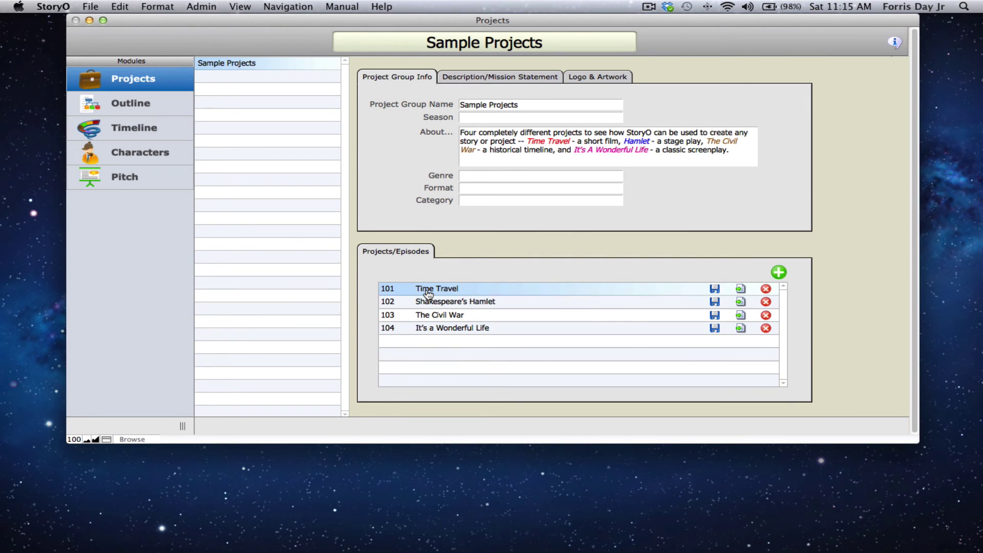
# - Play the Time Travel pitch as a slideshow from Meet Bill through The Dinosaurs, and return to the slide editing layout
pyautogui.click(126, 180)
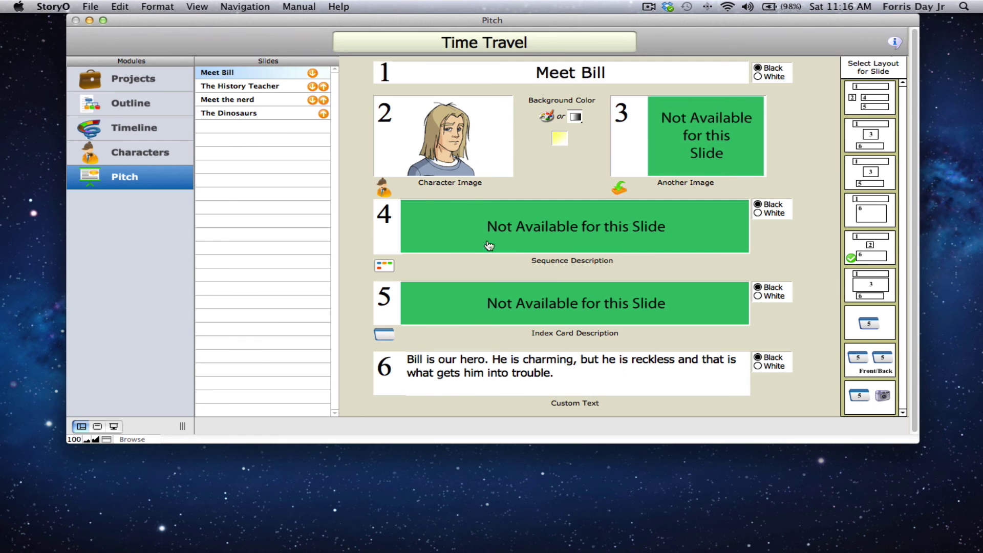
pyautogui.click(113, 427)
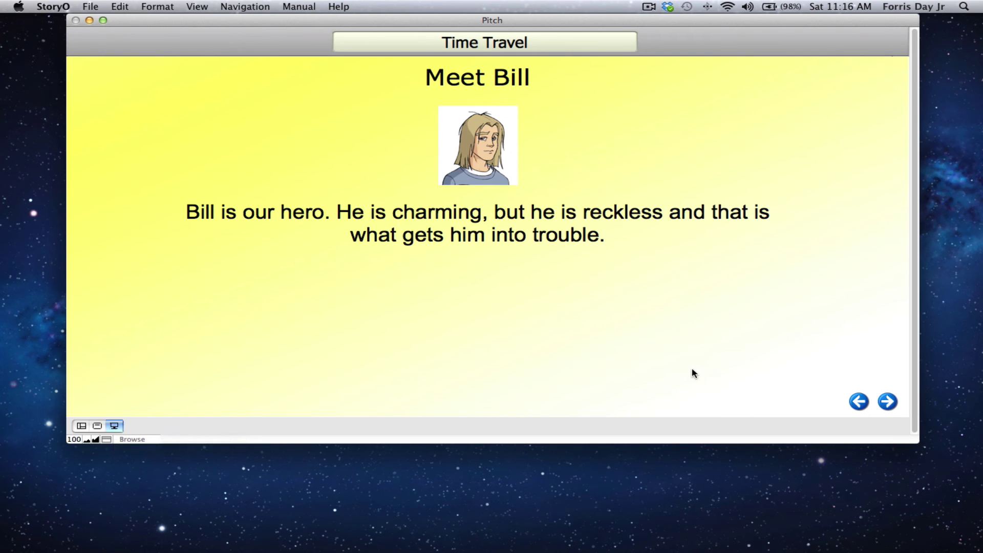
pyautogui.click(888, 402)
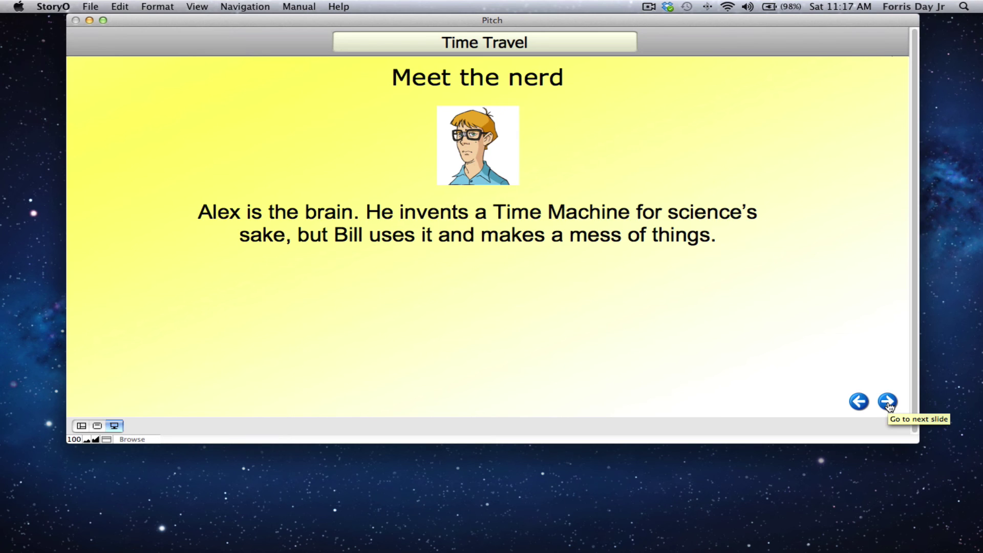
pyautogui.click(888, 402)
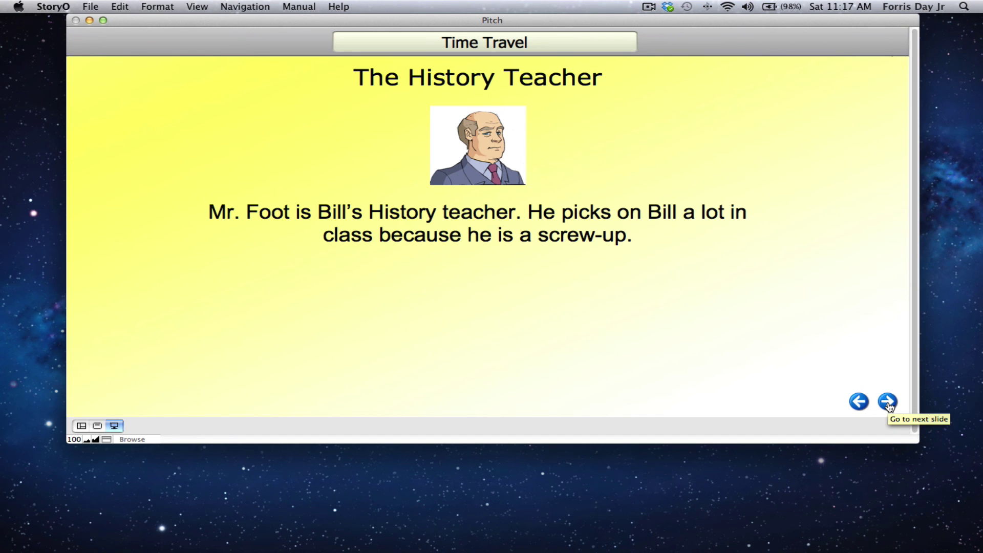
pyautogui.click(888, 402)
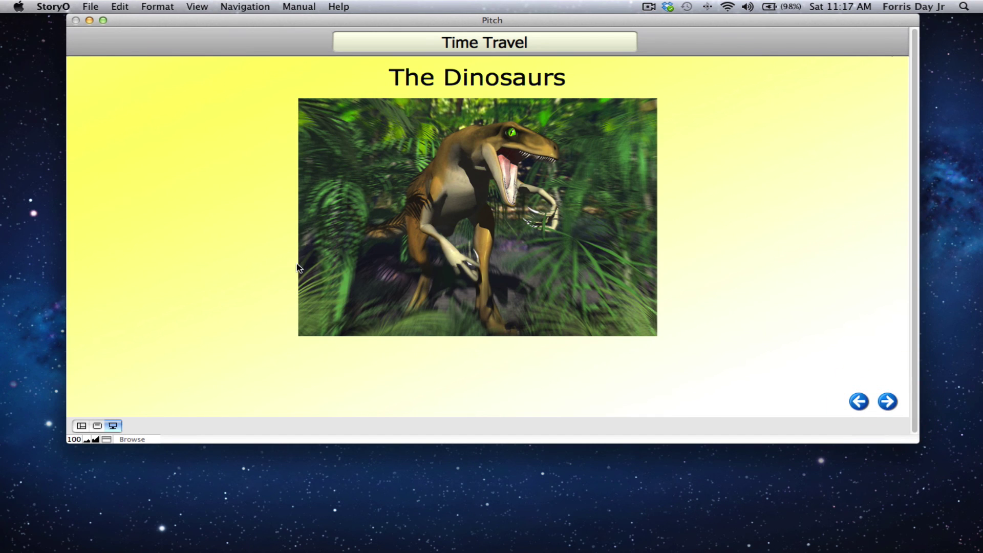
pyautogui.click(81, 426)
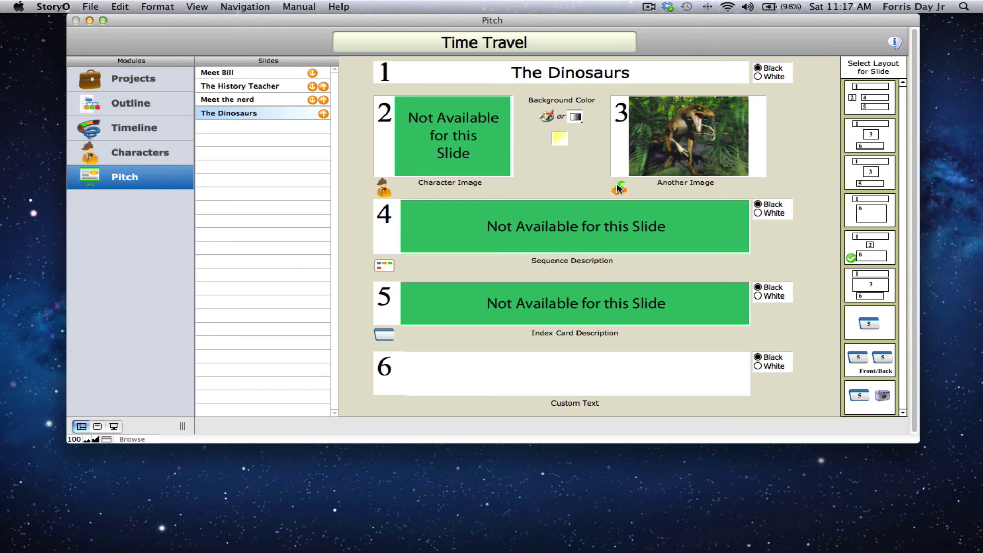